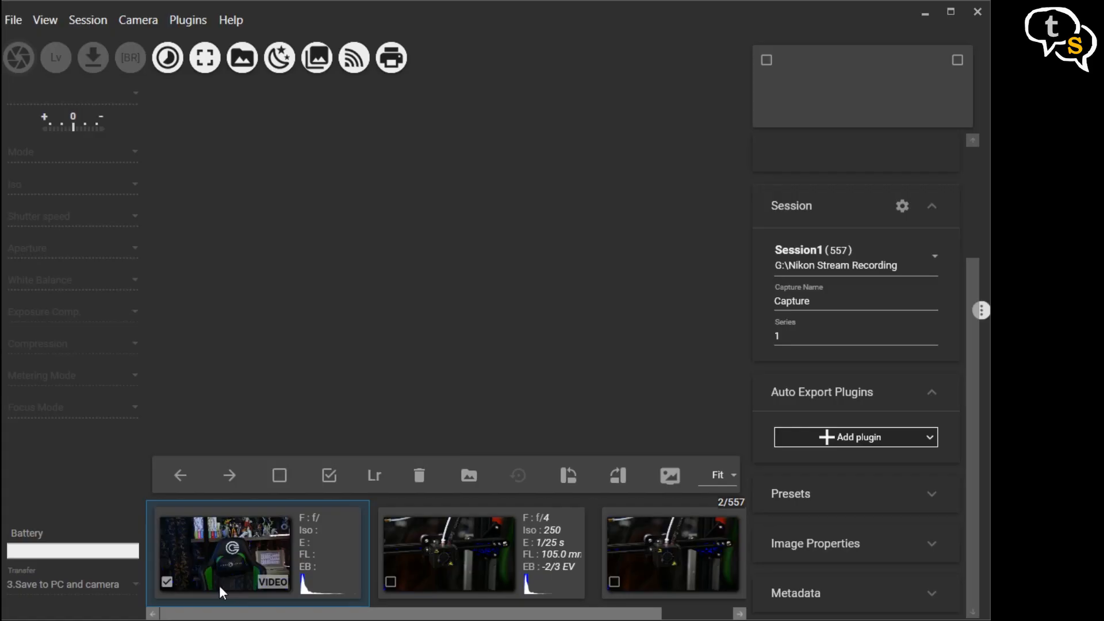
# Browse the session's captured photos and videos by viewing several thumbnails from the filmstrip.
pyautogui.click(225, 564)
pyautogui.click(446, 567)
pyautogui.click(644, 564)
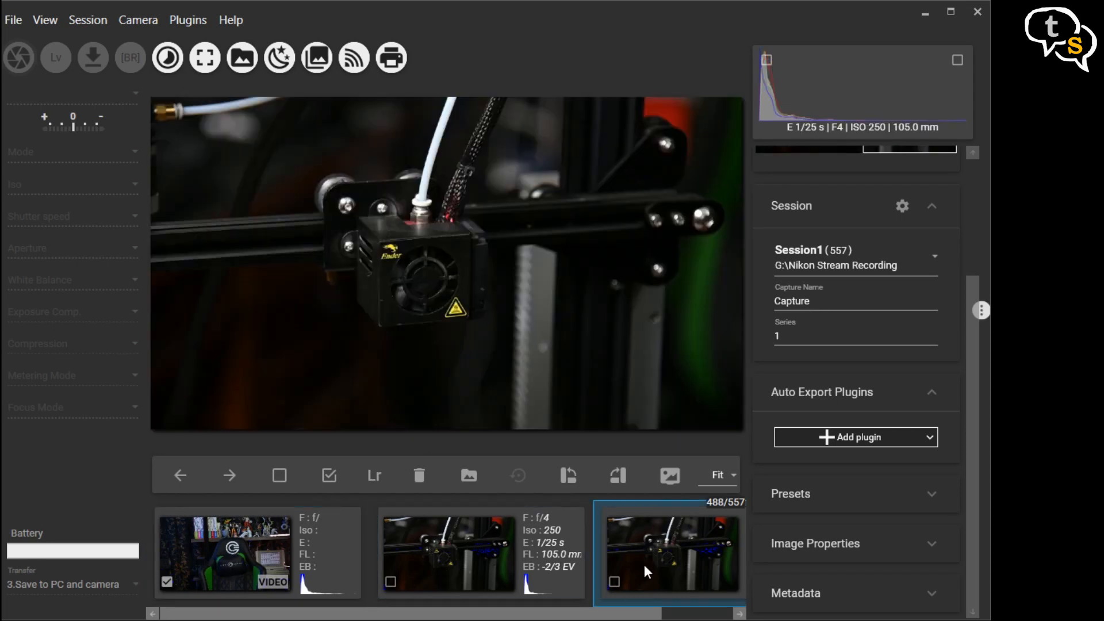
pyautogui.click(673, 578)
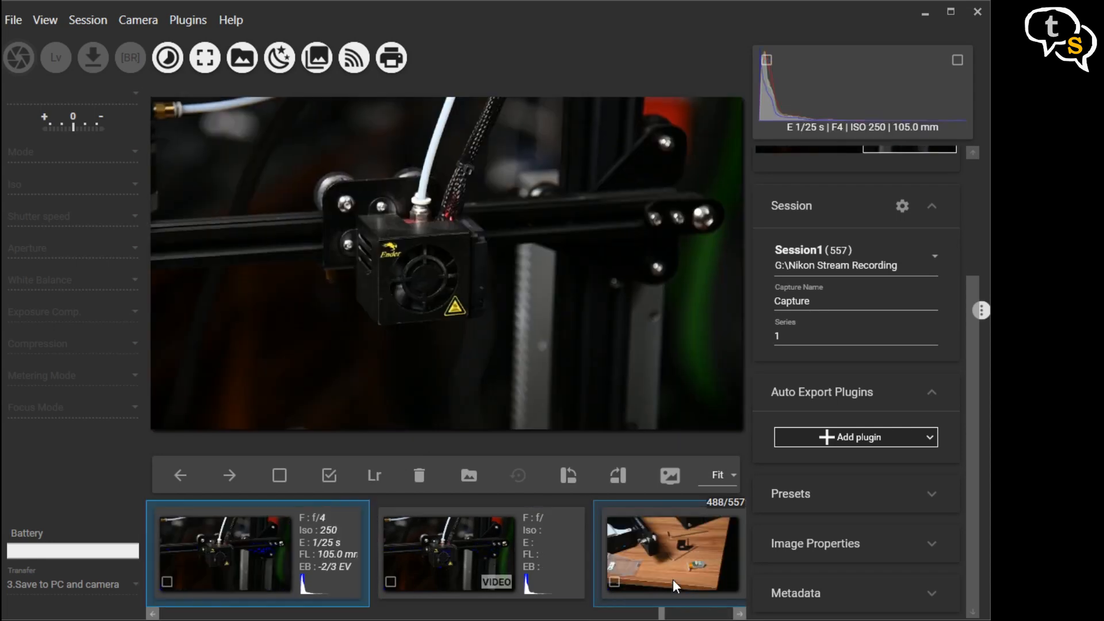
pyautogui.click(674, 564)
pyautogui.click(674, 564)
pyautogui.click(673, 564)
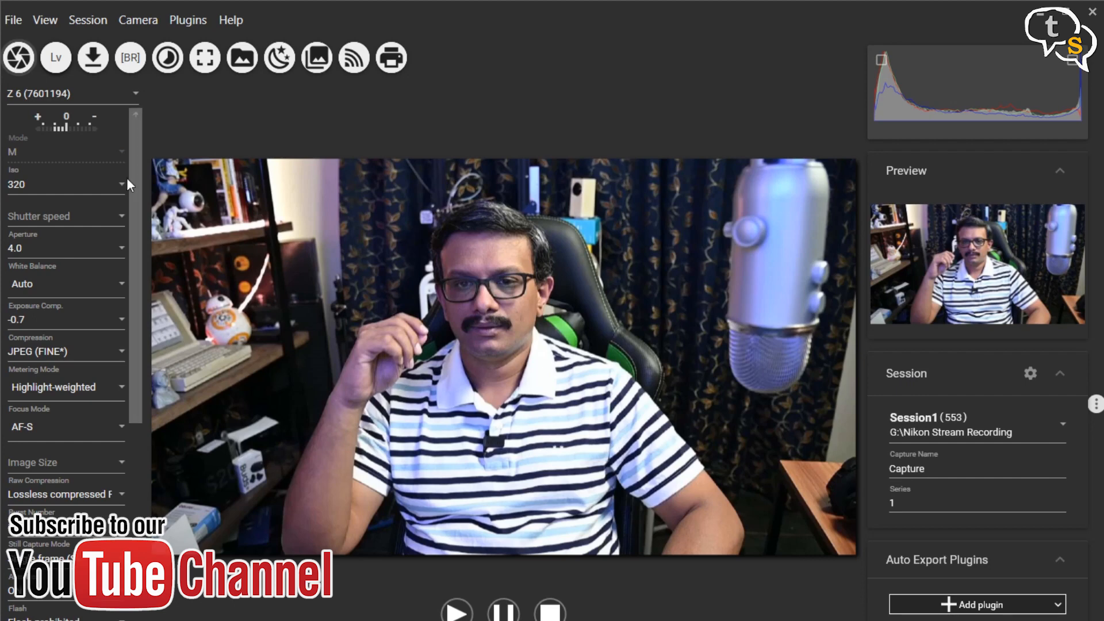
# Open the camera's live view, autofocus on the subject and capture a photo.
pyautogui.click(56, 57)
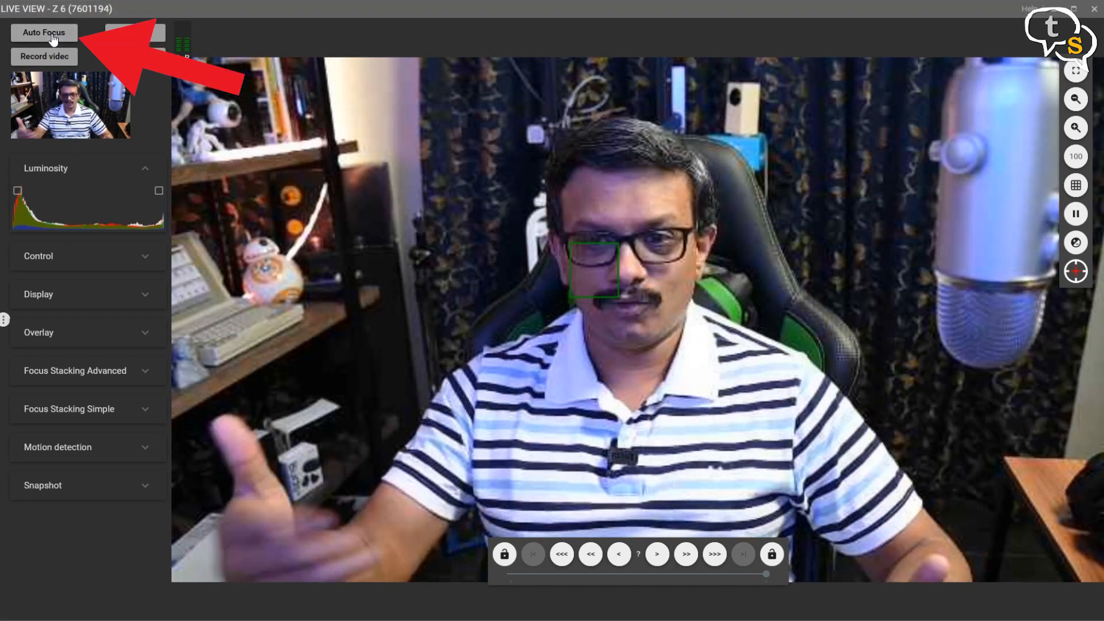
pyautogui.click(53, 35)
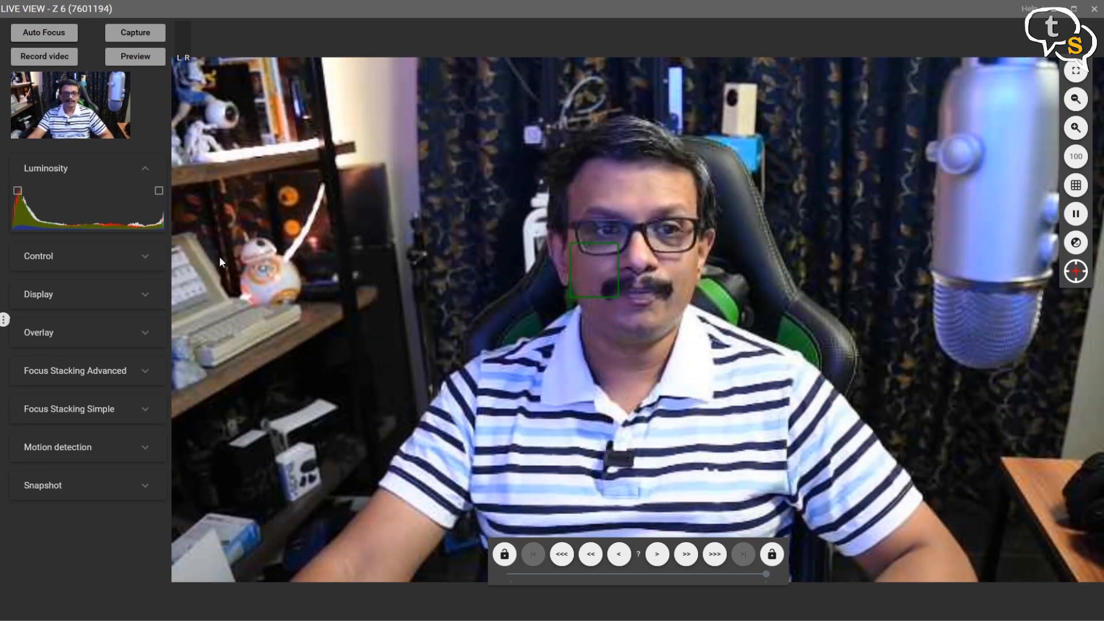
pyautogui.click(144, 36)
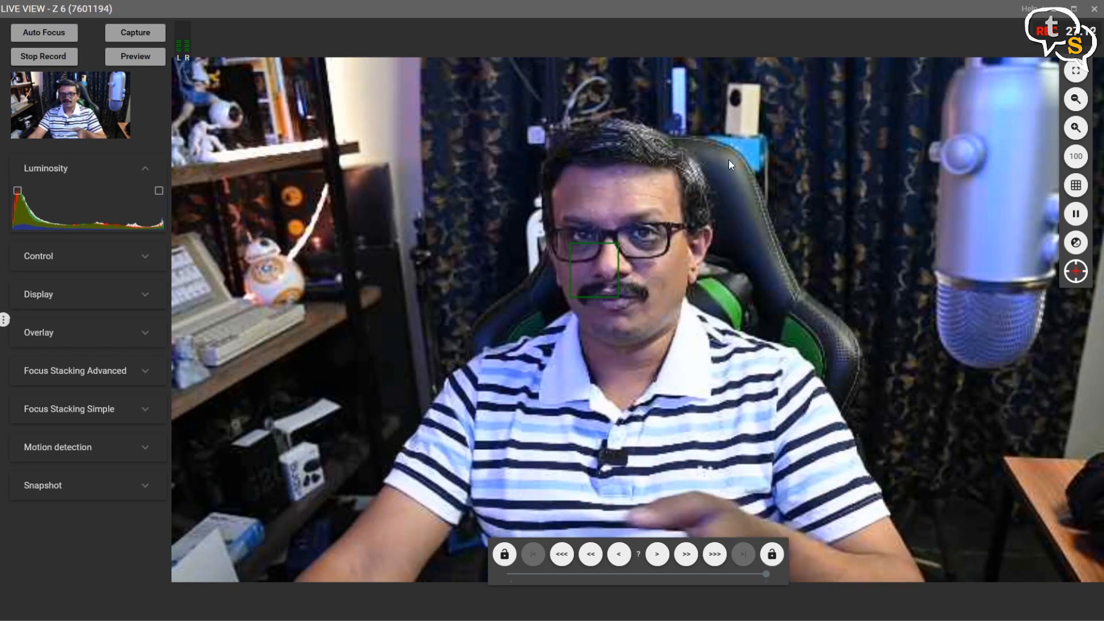
# Expand the live view camera controls, try ISO 500, 1250 and 100, and set the ISO to 250.
pyautogui.click(145, 257)
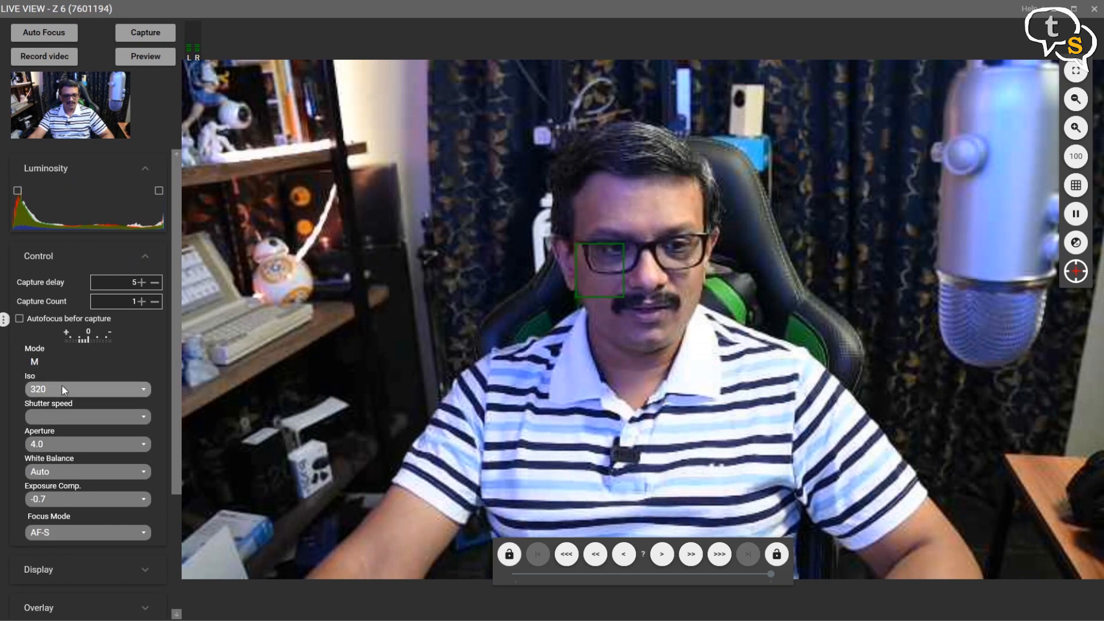
pyautogui.click(141, 391)
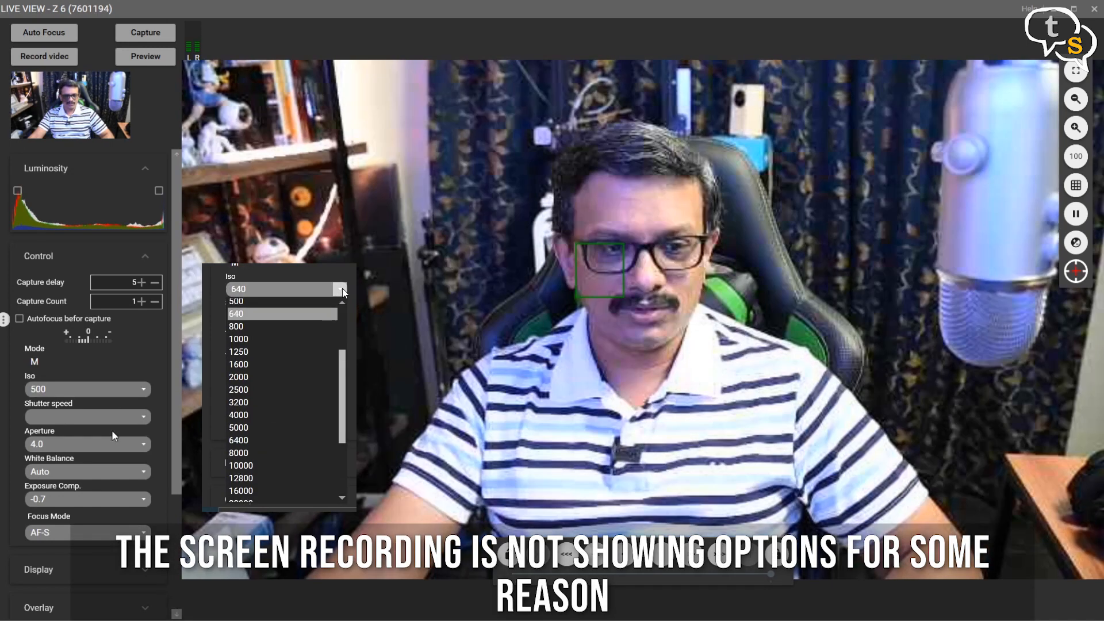
pyautogui.click(111, 430)
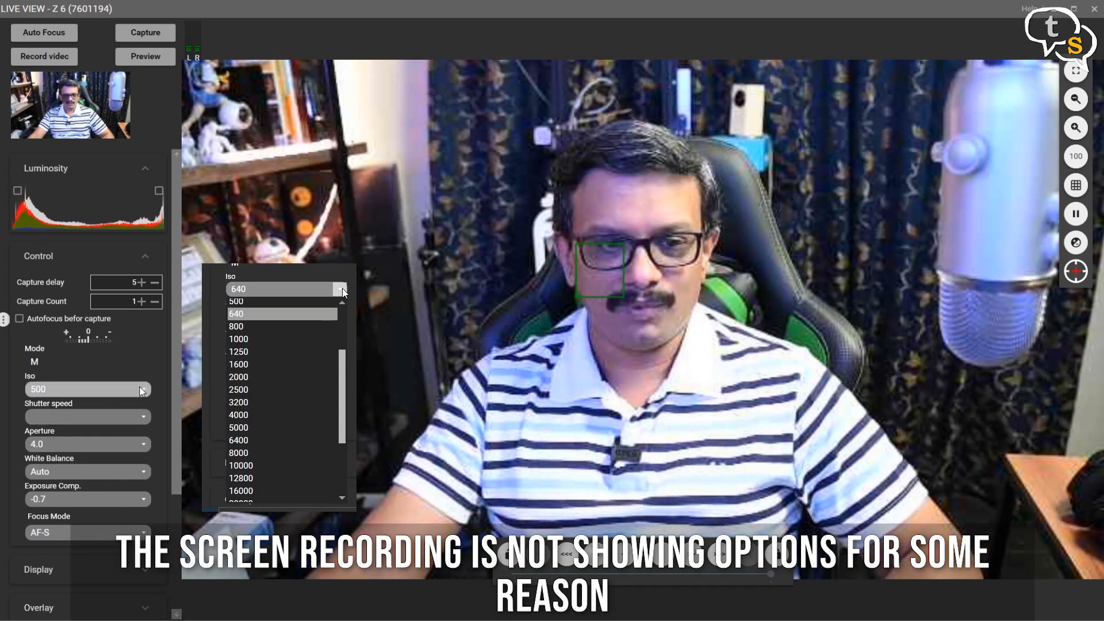
pyautogui.scroll(-4, 144, 391)
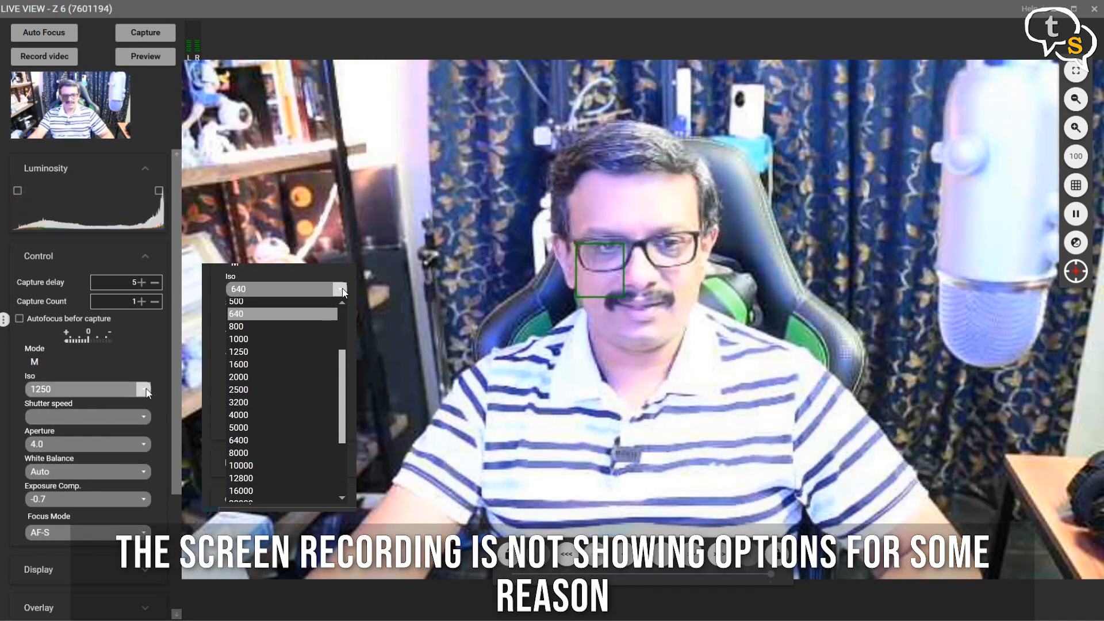
pyautogui.click(89, 406)
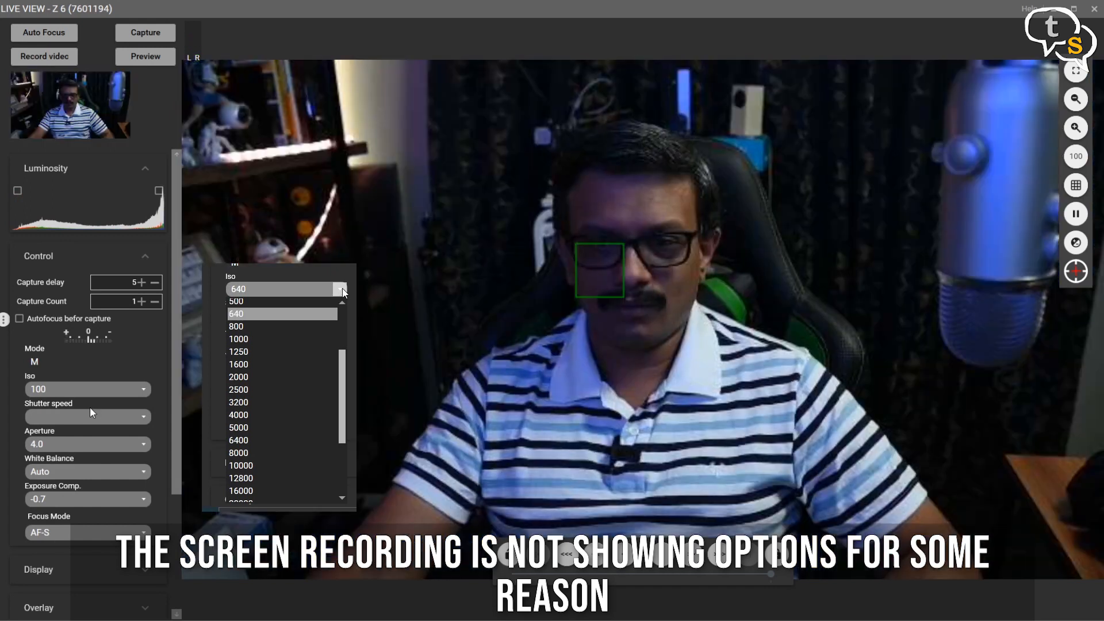
pyautogui.click(61, 439)
pyautogui.press('Down')
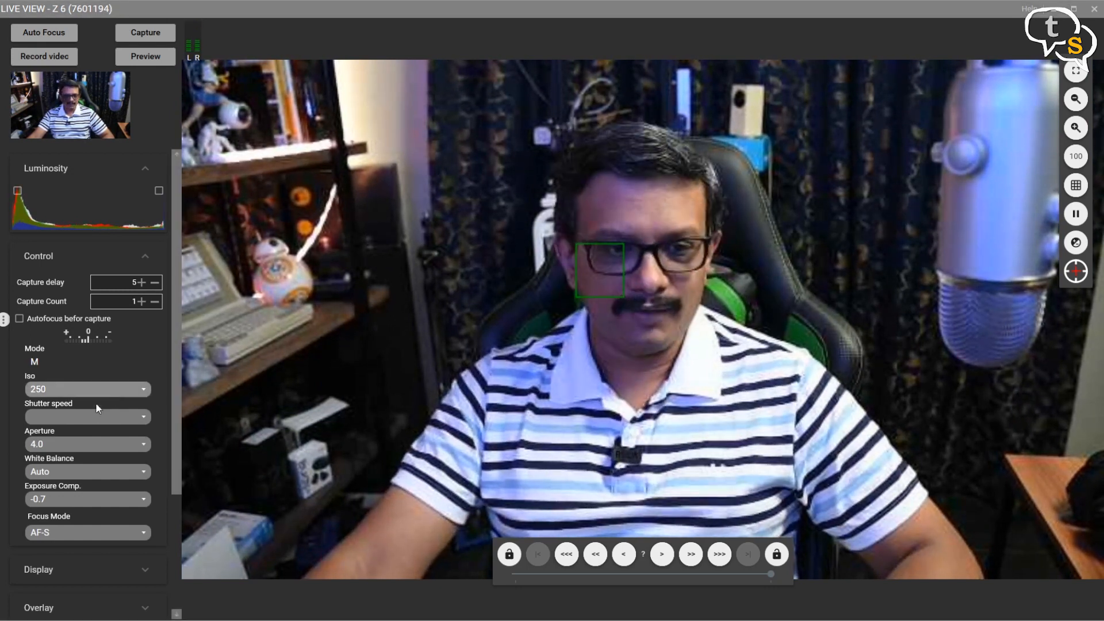
# Try the Daylight and Flash white balance presets and return the white balance to Auto.
pyautogui.click(127, 448)
pyautogui.click(57, 306)
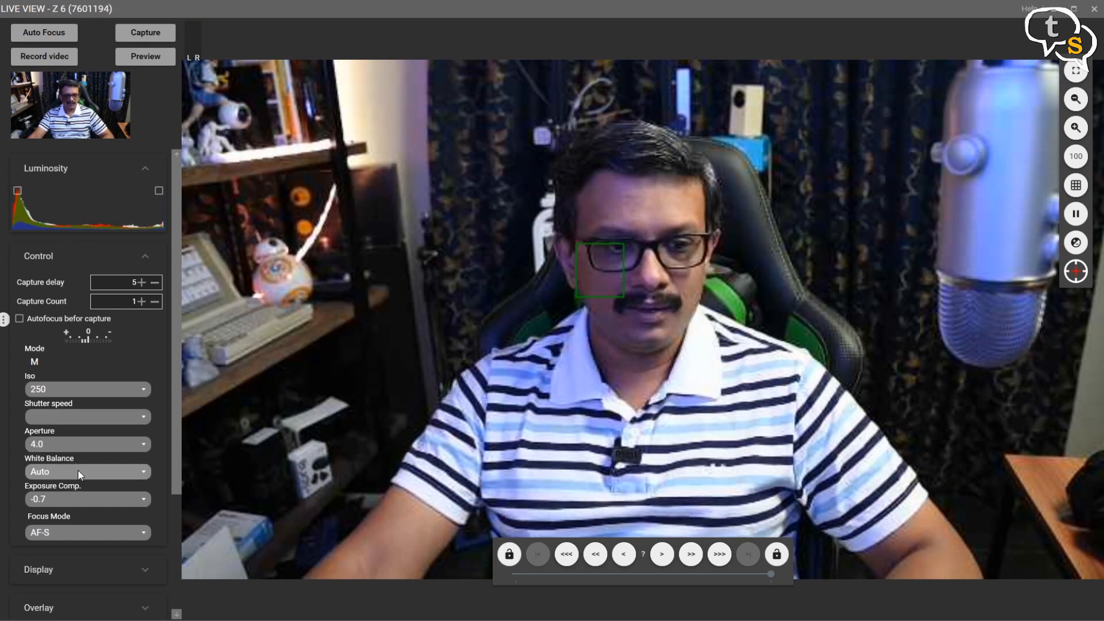
pyautogui.click(78, 469)
pyautogui.click(67, 496)
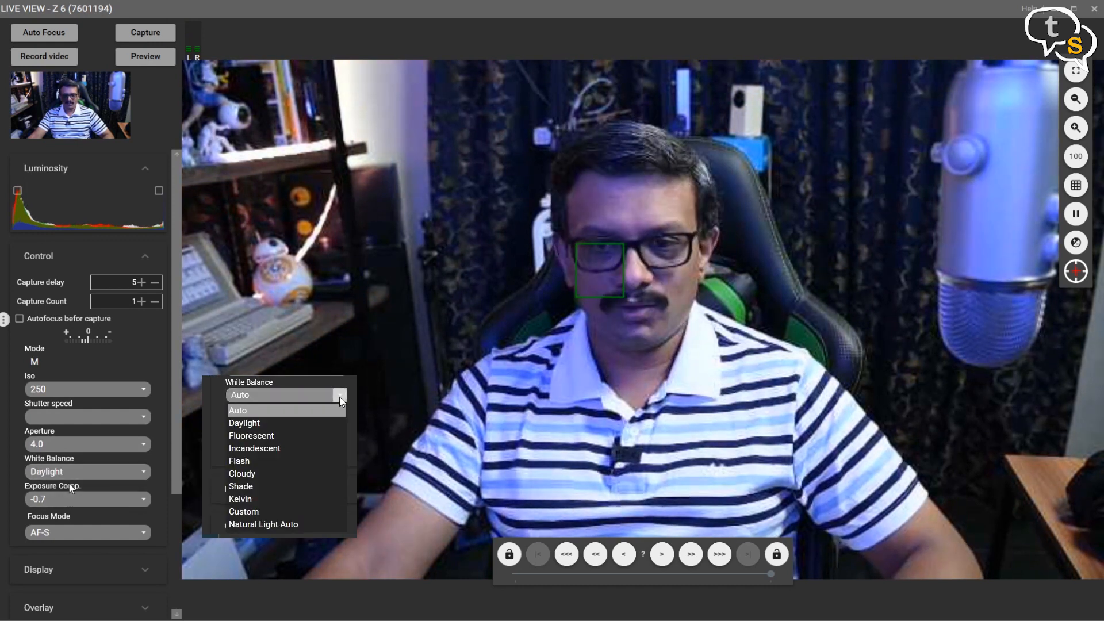
pyautogui.click(81, 471)
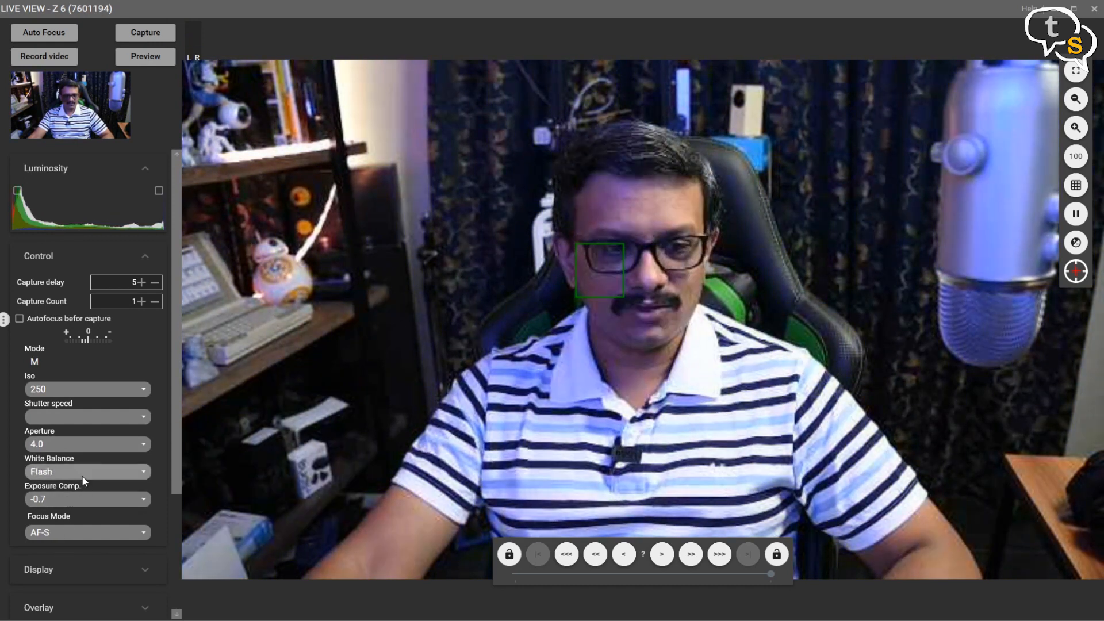
pyautogui.click(69, 520)
pyautogui.click(71, 487)
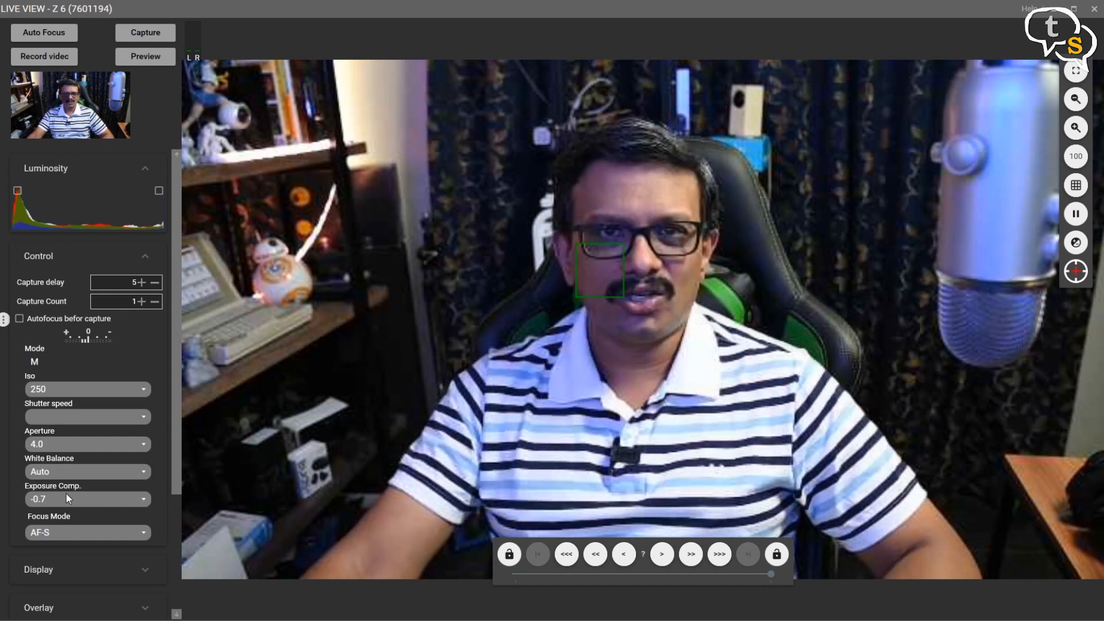
# Move the focus point onto the red box held up to the camera and return it to the face.
pyautogui.scroll(-3, 88, 506)
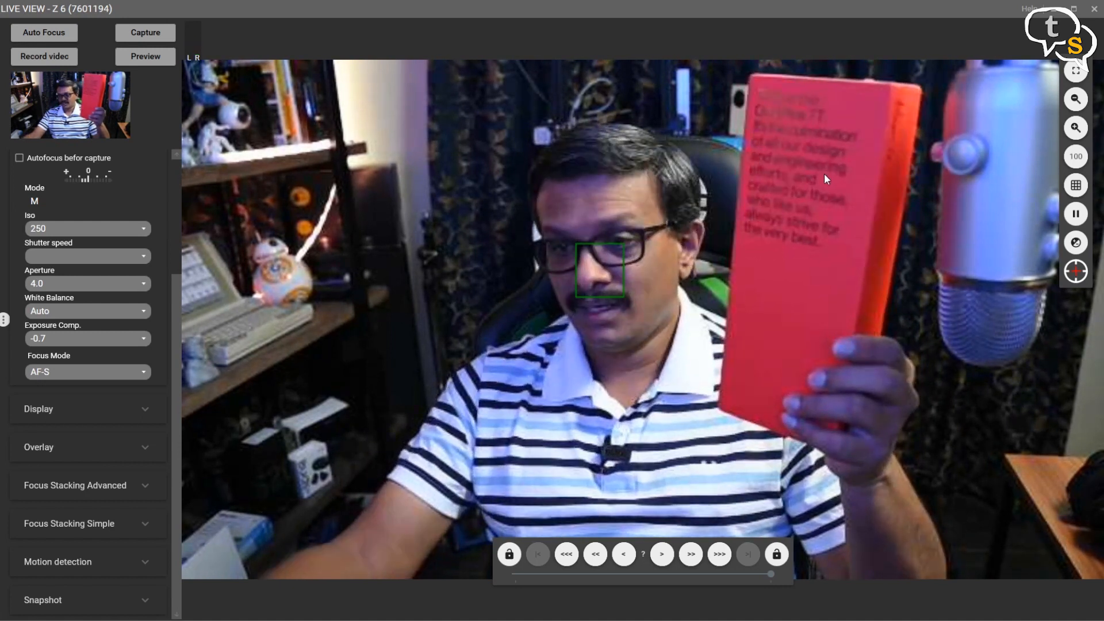
pyautogui.click(789, 206)
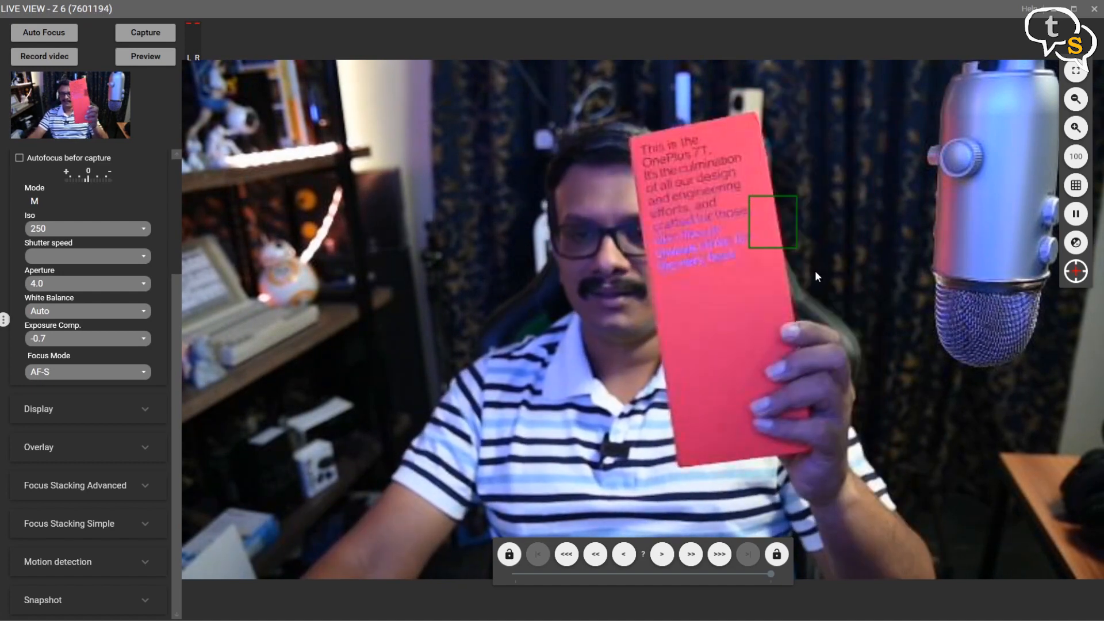
pyautogui.click(620, 257)
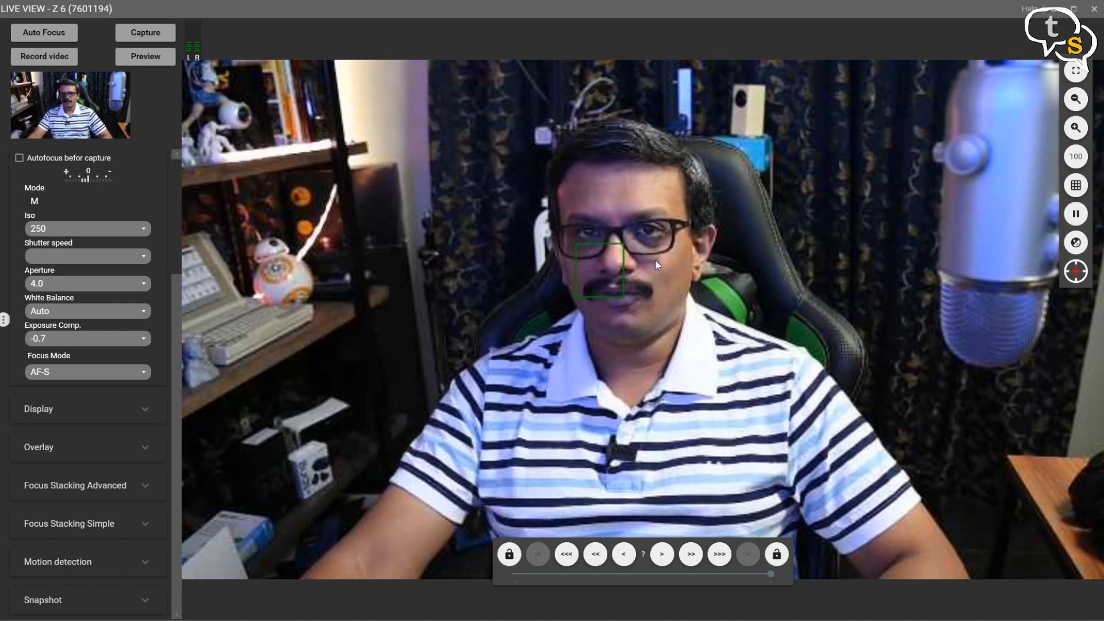
# Expand the live view display settings, try the Rule of thirds grid and reset the grid to None.
pyautogui.click(143, 411)
pyautogui.scroll(-5, 157, 419)
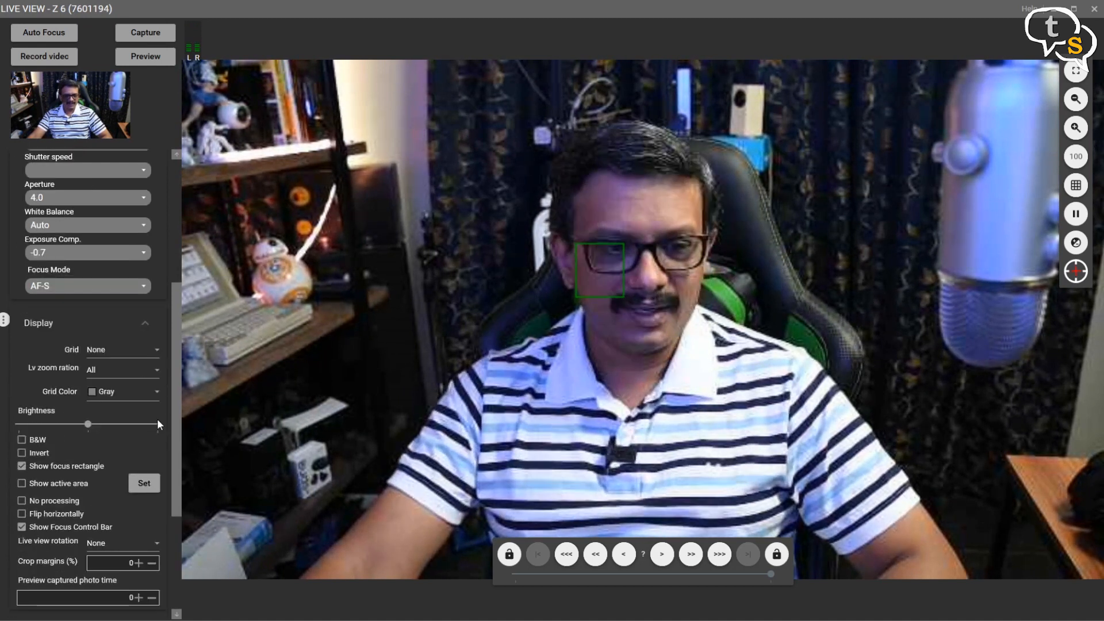
pyautogui.scroll(-1, 123, 293)
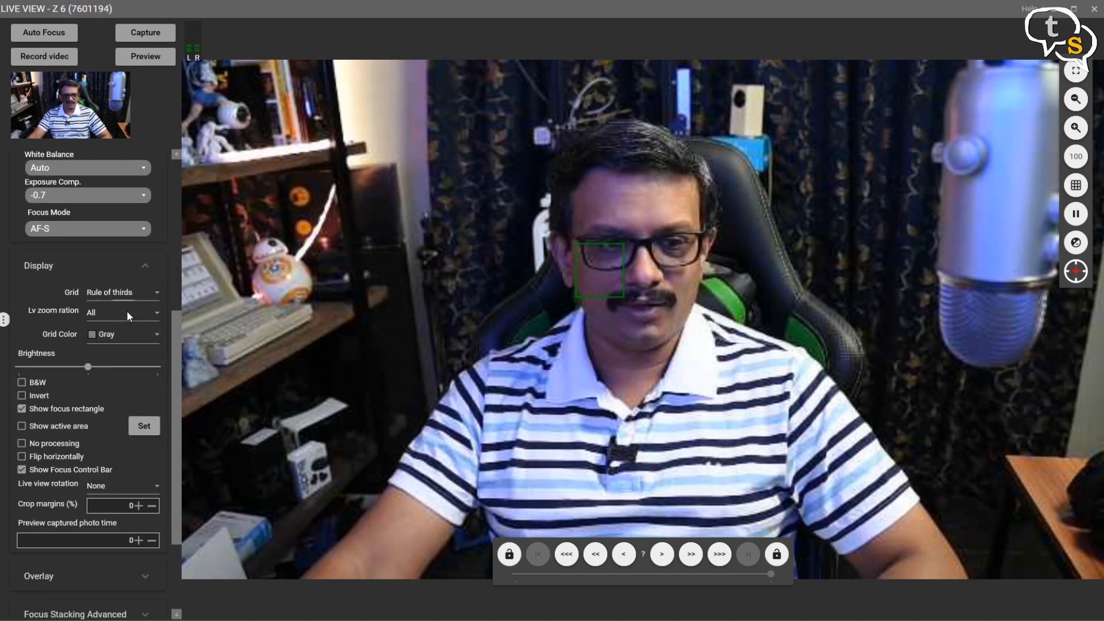
pyautogui.scroll(1, 155, 291)
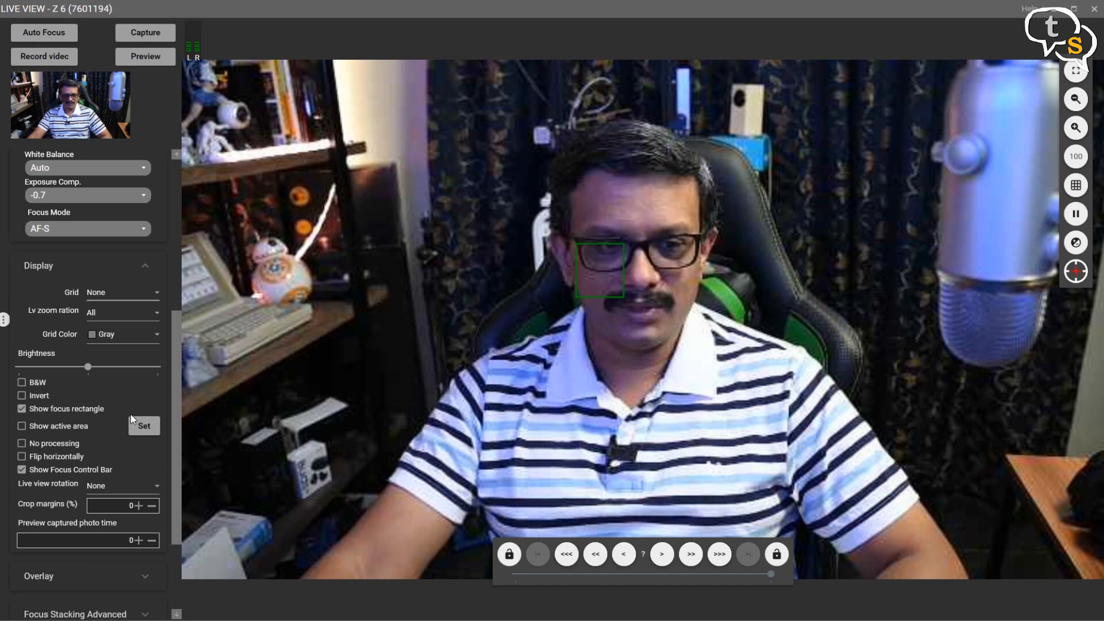
# Try the B&W and Invert display options on the live view and turn both off again.
pyautogui.click(22, 383)
pyautogui.click(21, 395)
pyautogui.click(21, 396)
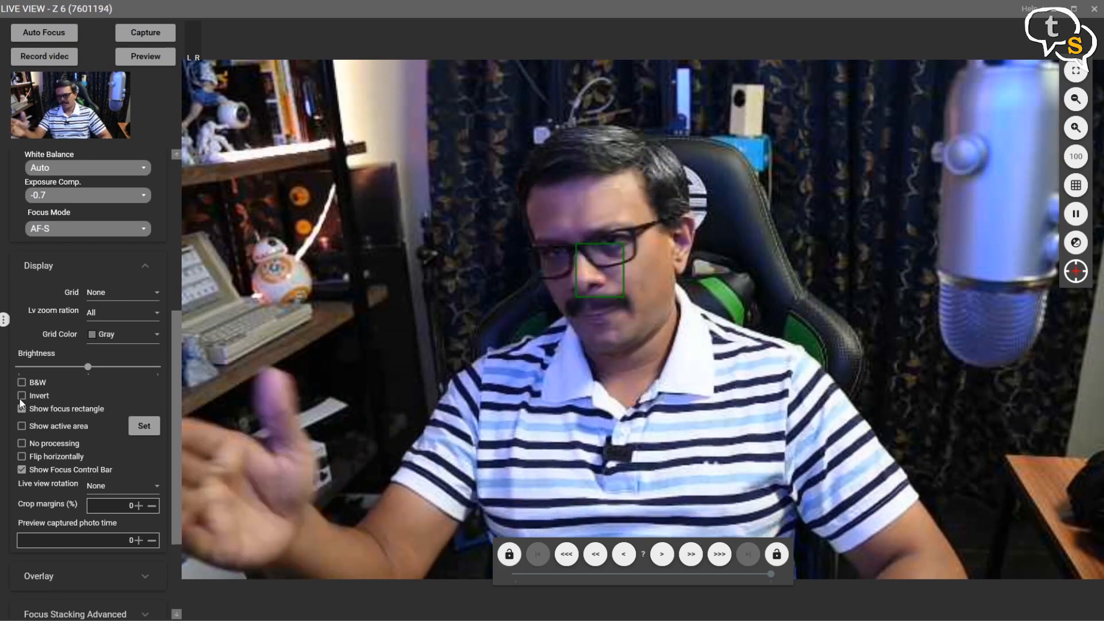
# Load logo_big as the live view overlay image, activate the overlay and adjust its scaling.
pyautogui.moveTo(177, 340); pyautogui.dragTo(171, 465)
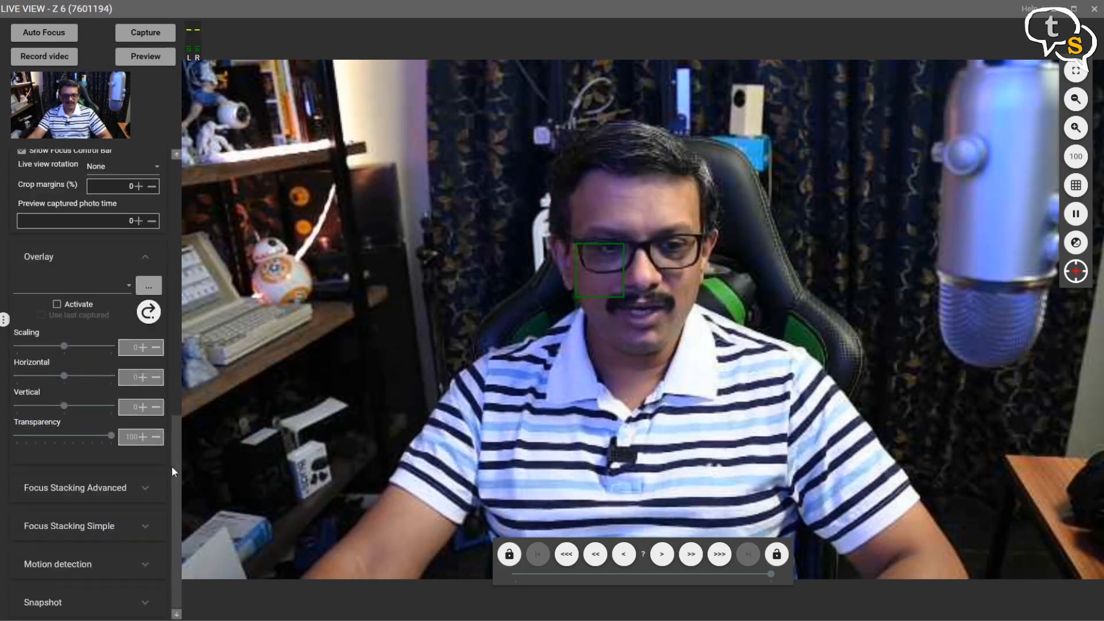
pyautogui.click(147, 285)
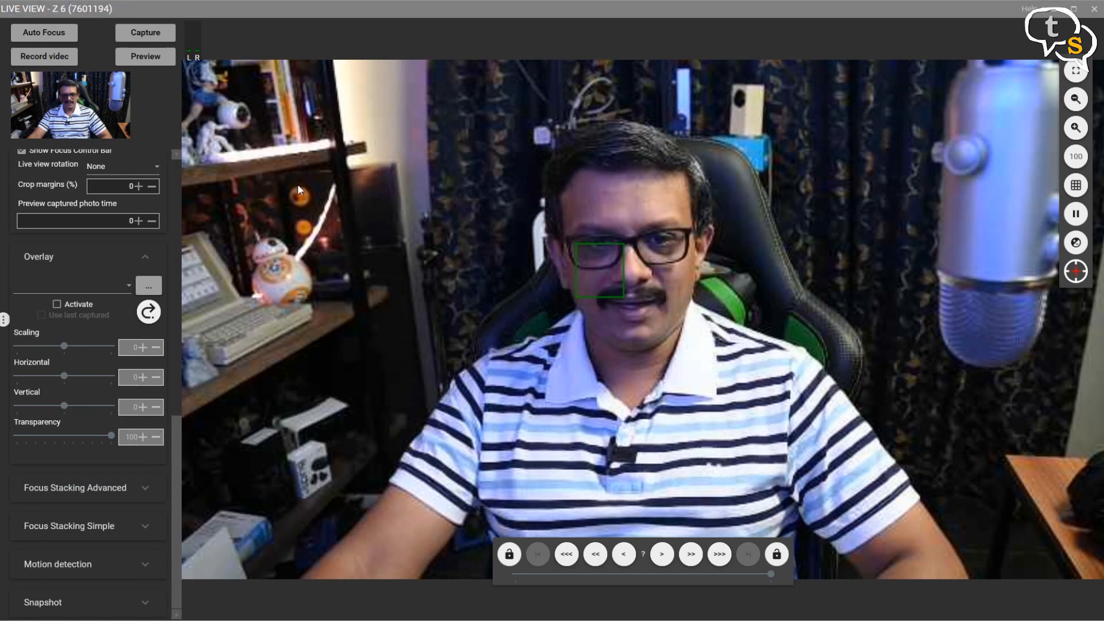
pyautogui.press('Return')
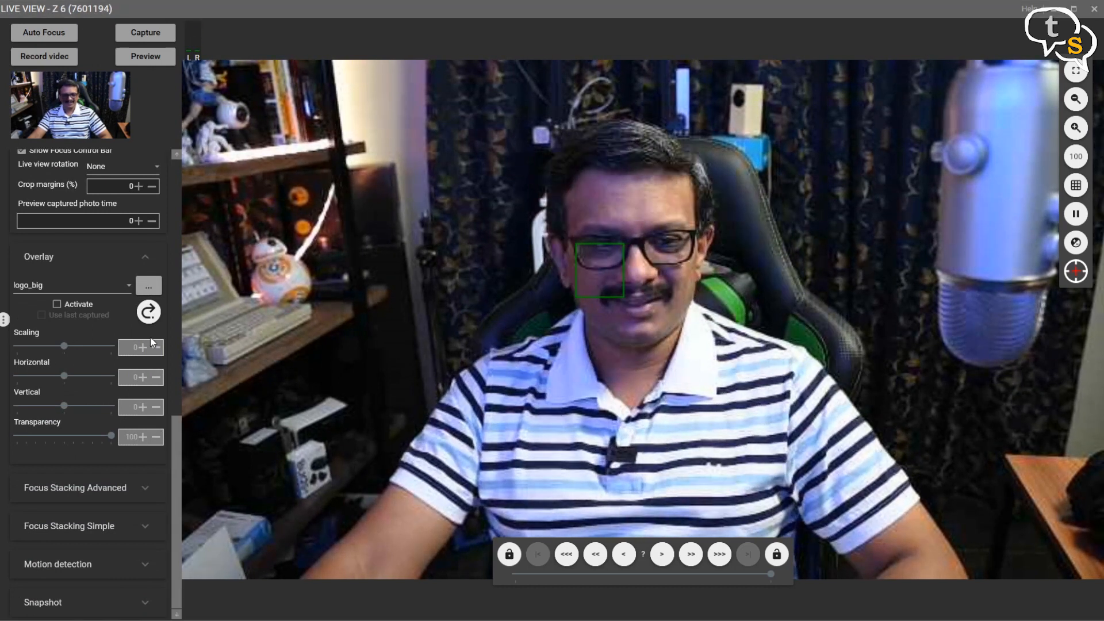
pyautogui.click(57, 304)
pyautogui.moveTo(64, 346); pyautogui.dragTo(46, 404)
# Collapse the display and overlay settings and look through the advanced focus stacking and motion detection options.
pyautogui.scroll(15, 122, 498)
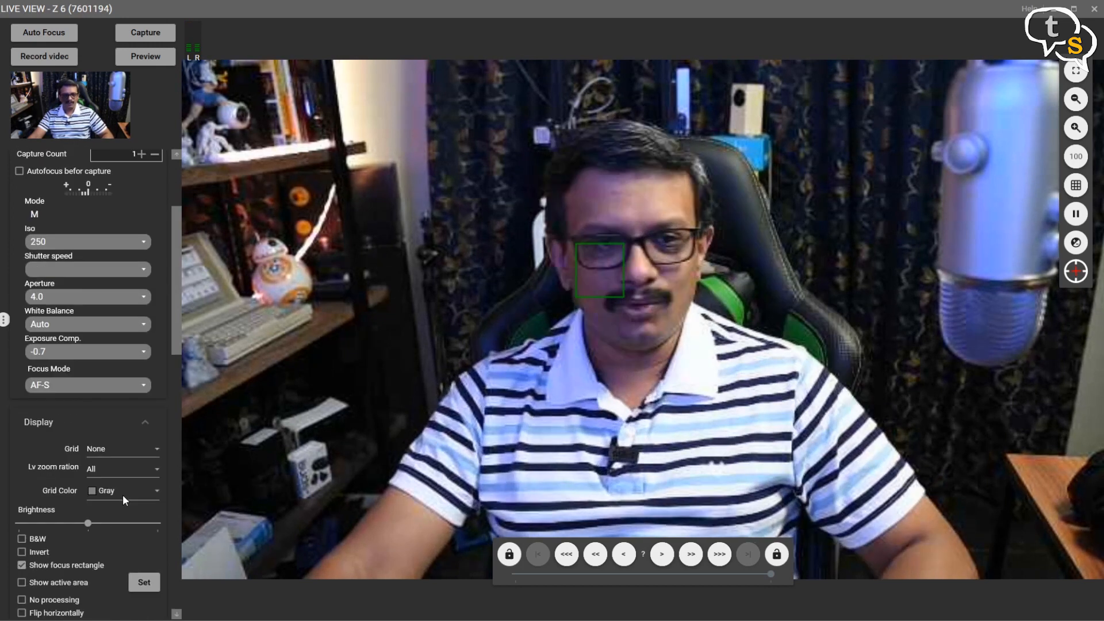
pyautogui.click(147, 428)
pyautogui.click(146, 458)
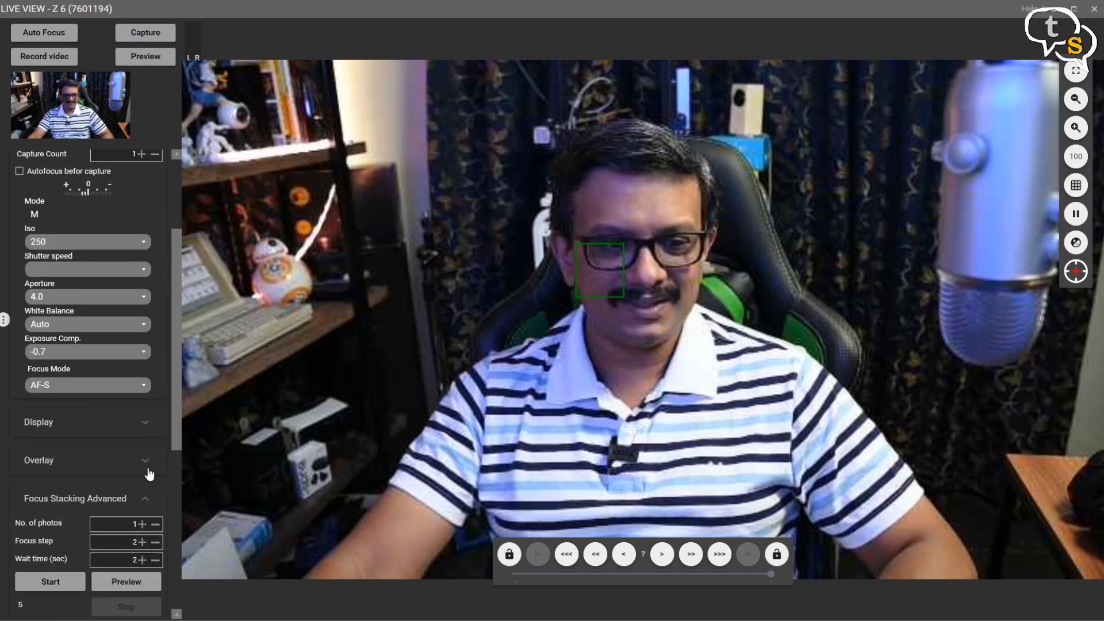
pyautogui.click(151, 497)
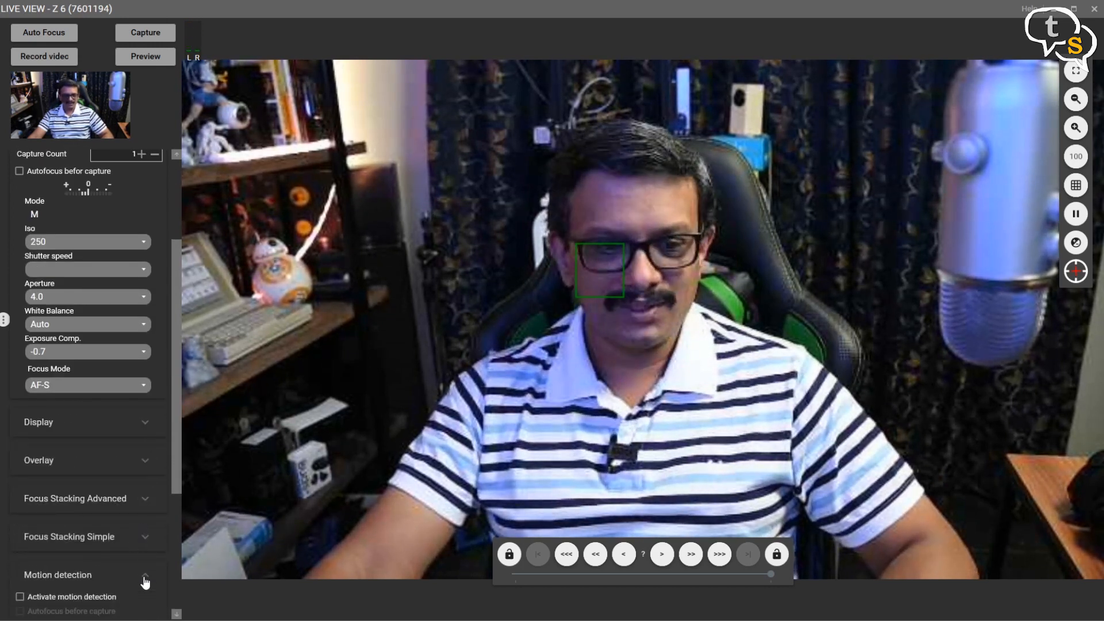
pyautogui.scroll(5, 140, 569)
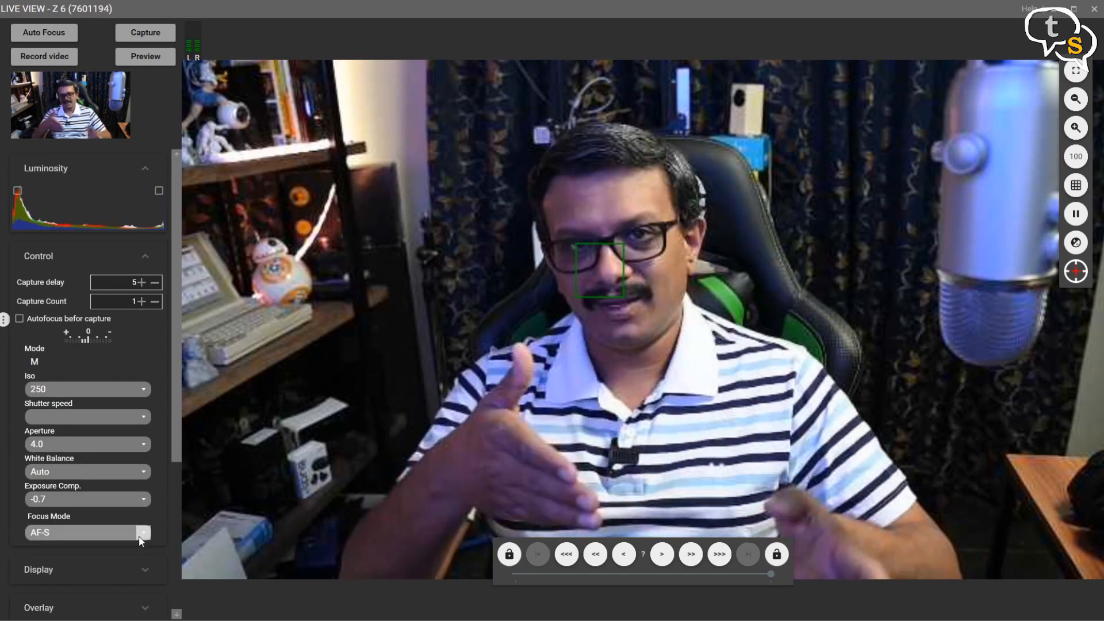